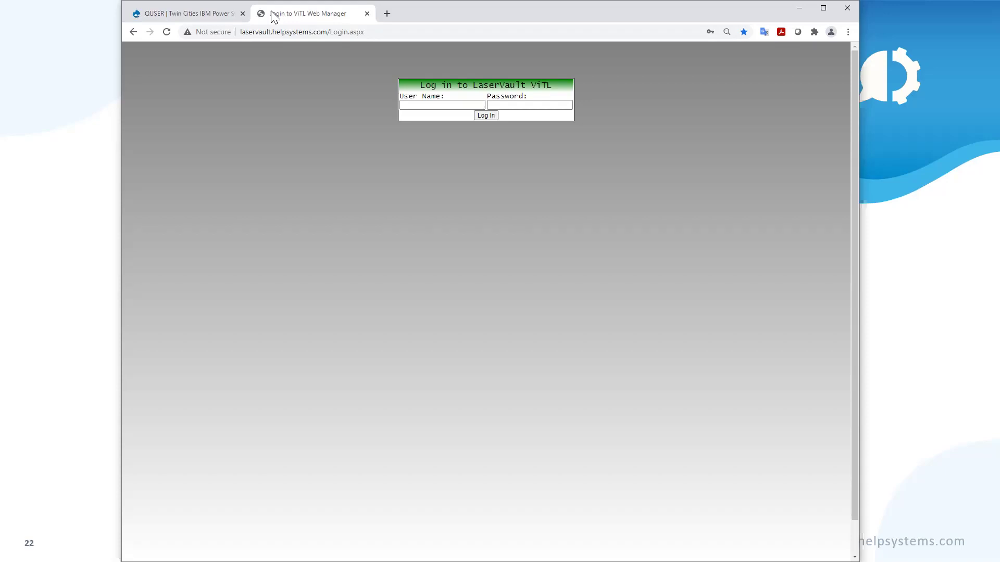
Step: Log in to LaserVault ViTL by filling in the saved user name and account password
click(431, 104)
click(421, 129)
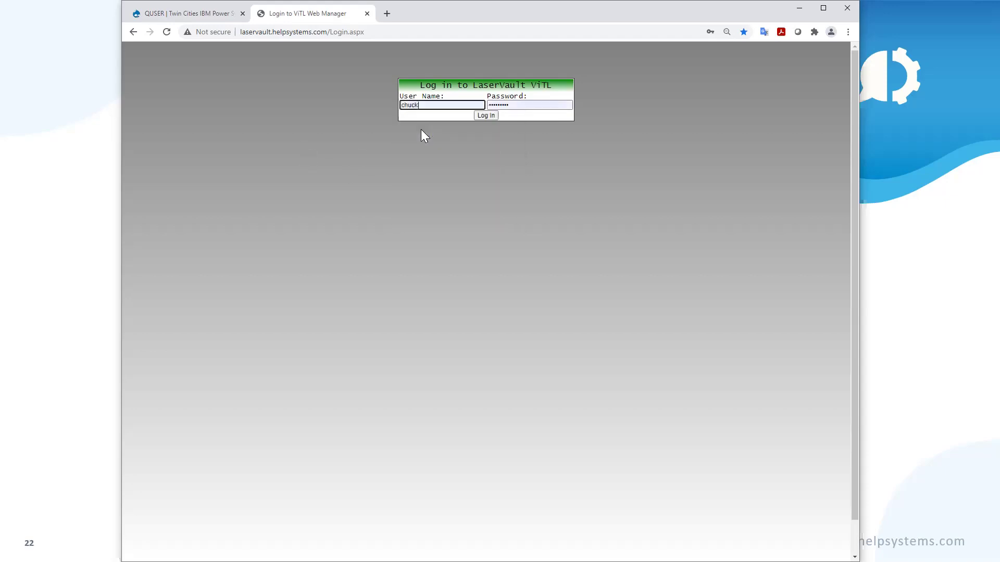
click(484, 114)
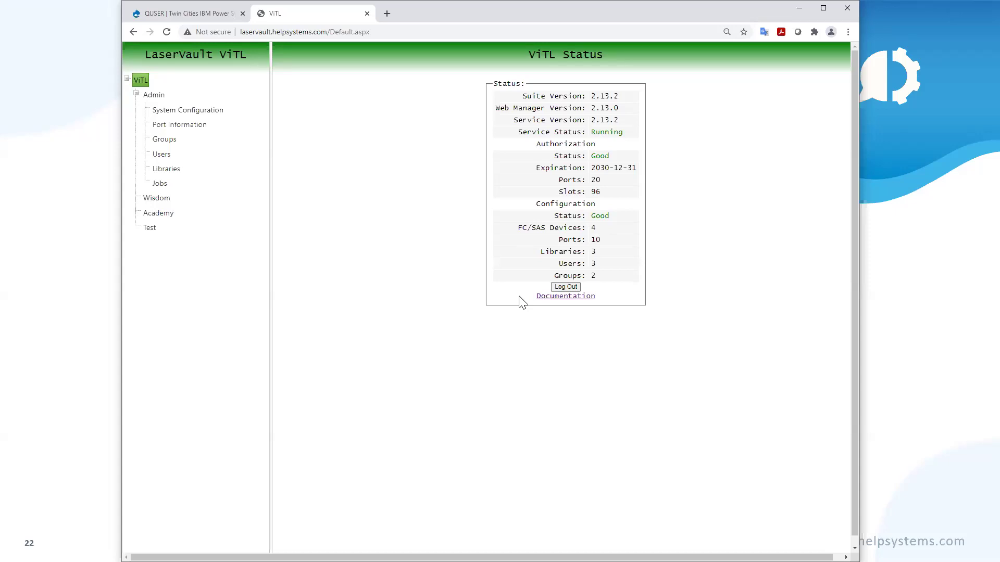
Step: Open the ViTL Installation and Usage Guide from the status page and return to the ViTL web manager
click(563, 300)
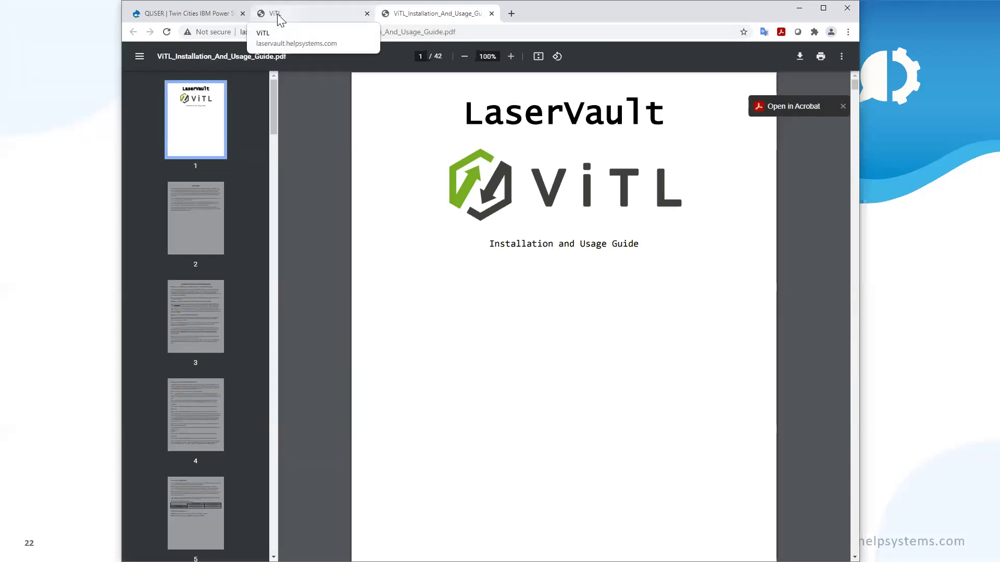
click(280, 16)
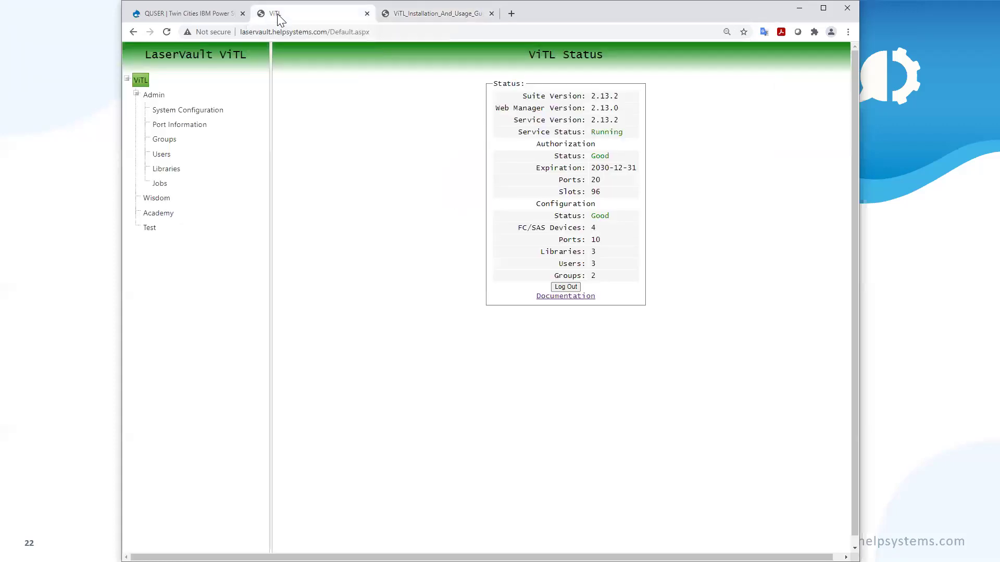
Step: Review the ViTL service controls, the system configuration with its SMTP settings, and the port information
click(163, 97)
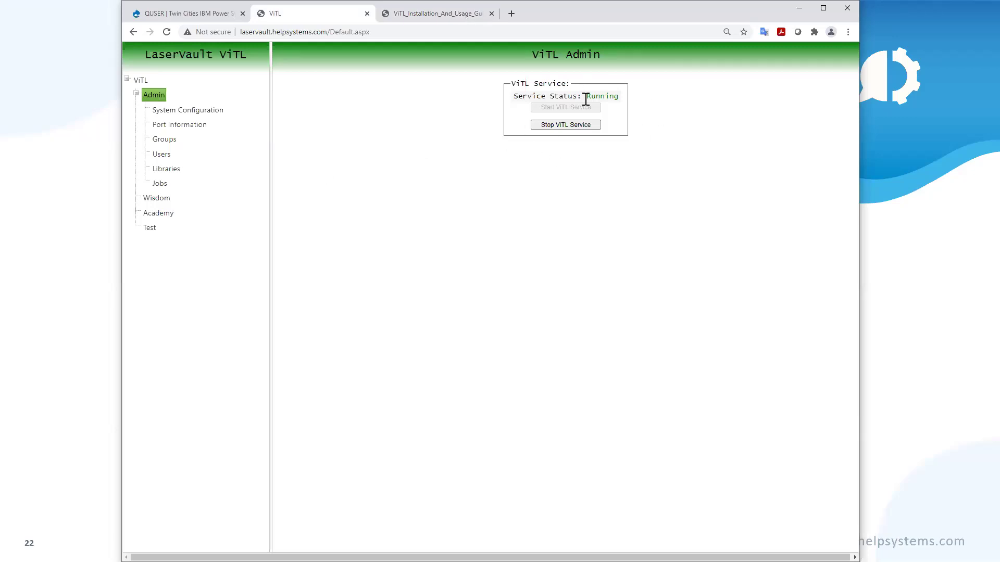
click(183, 112)
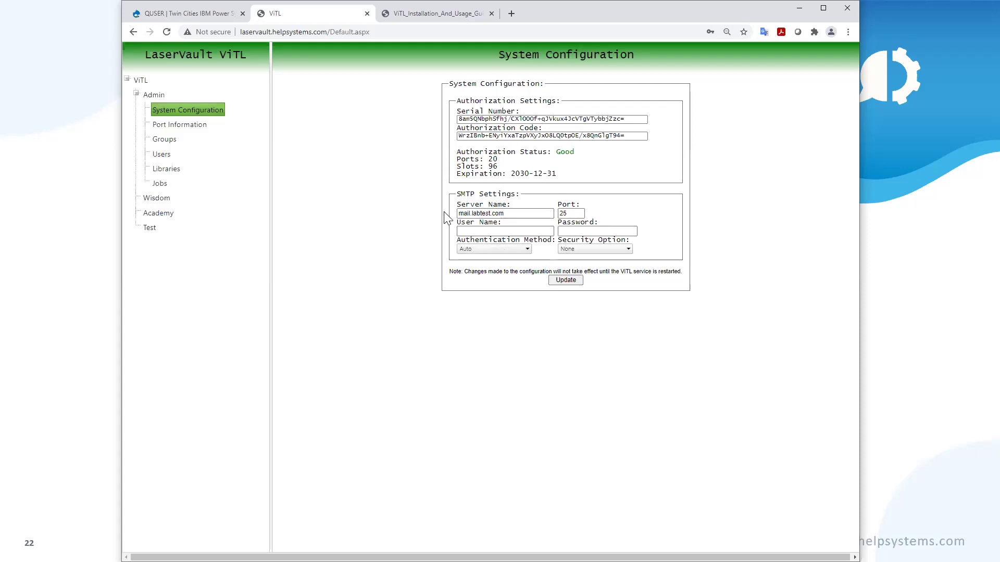
click(515, 214)
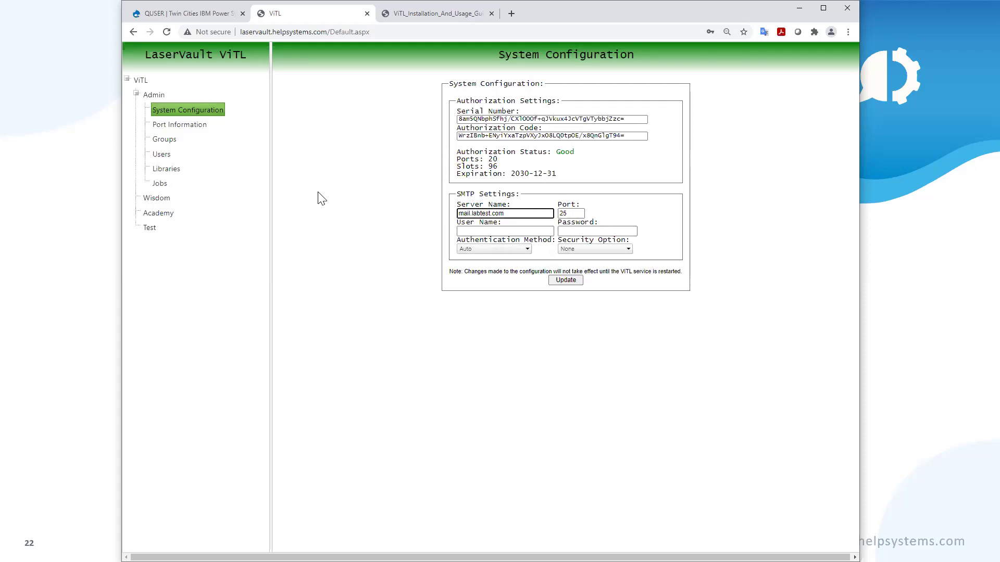
click(174, 126)
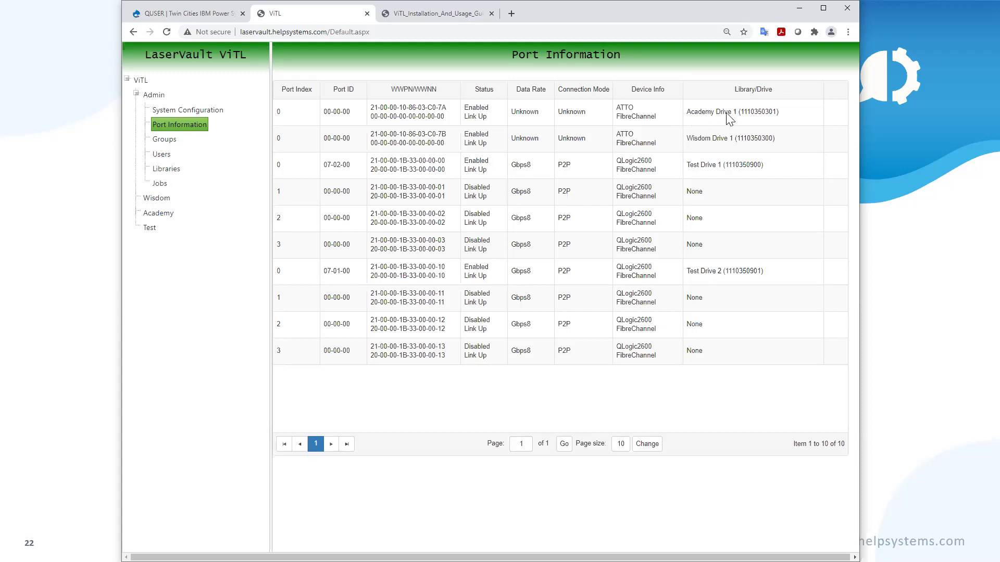
Step: Open the Academy library for editing and examine its library path, serial number and storage slots
click(167, 172)
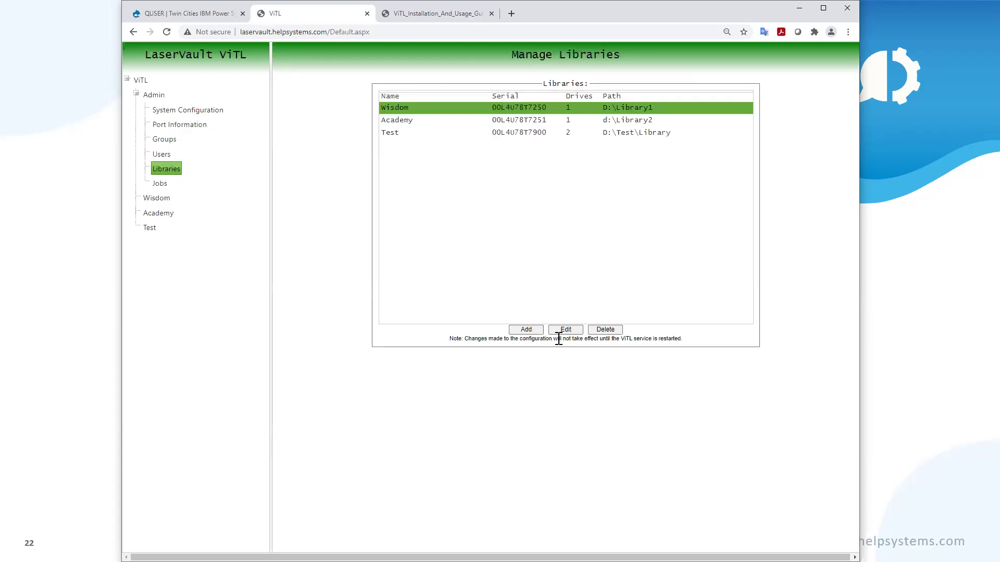
click(432, 121)
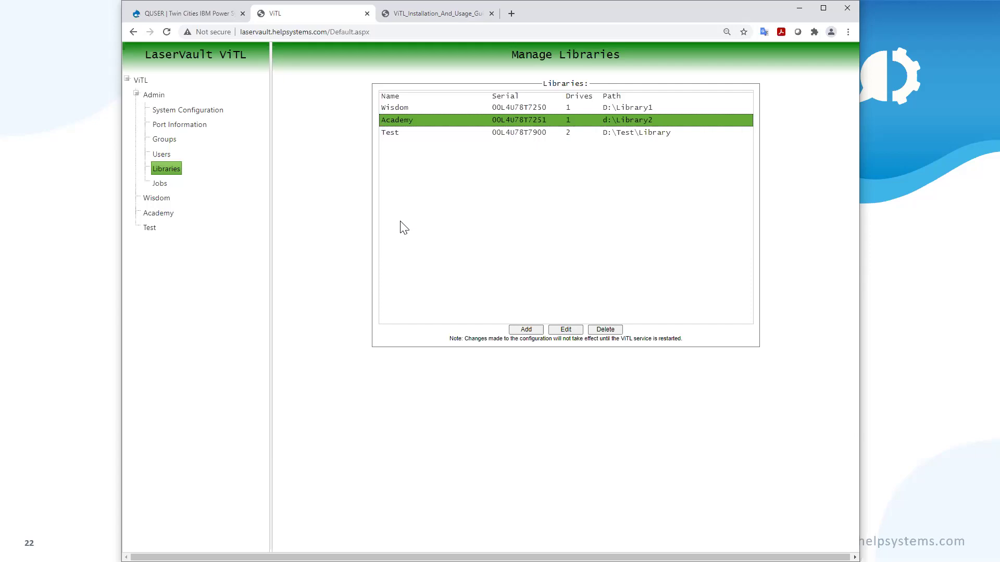
click(565, 330)
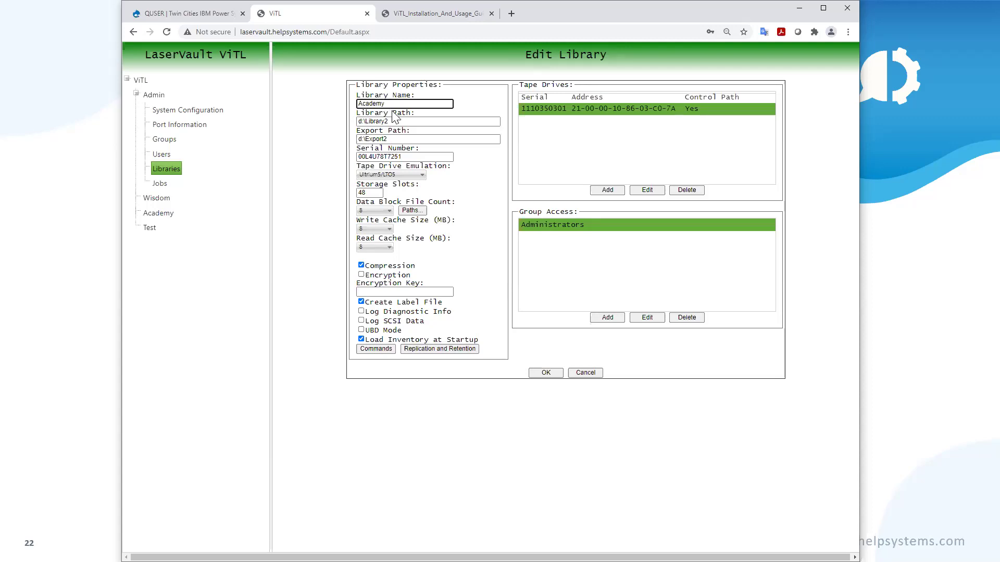
drag(397, 120, 354, 118)
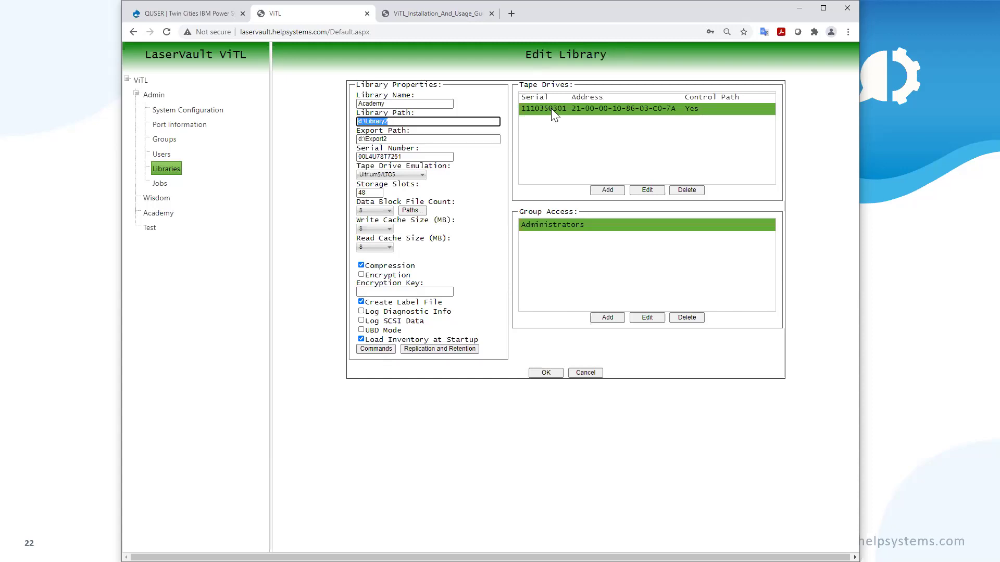
drag(414, 157, 349, 160)
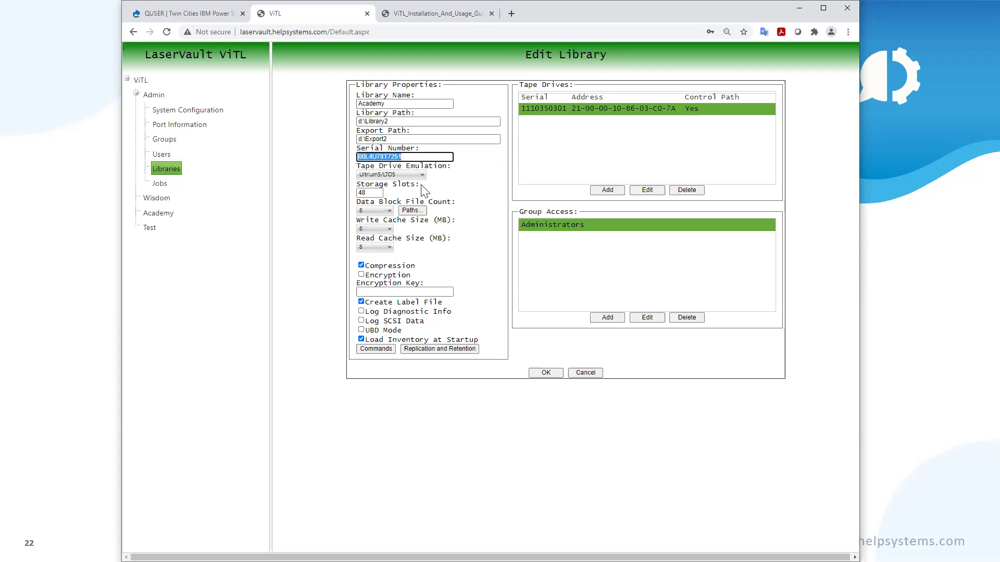
click(376, 192)
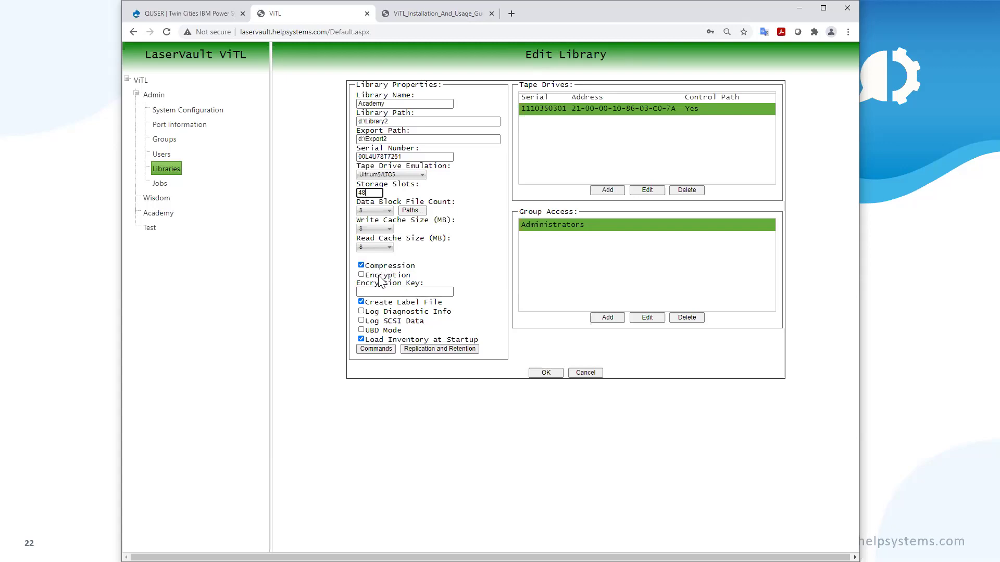
Step: Check which ports are available for an additional Academy tape drive, leaving the form without adding one
click(592, 109)
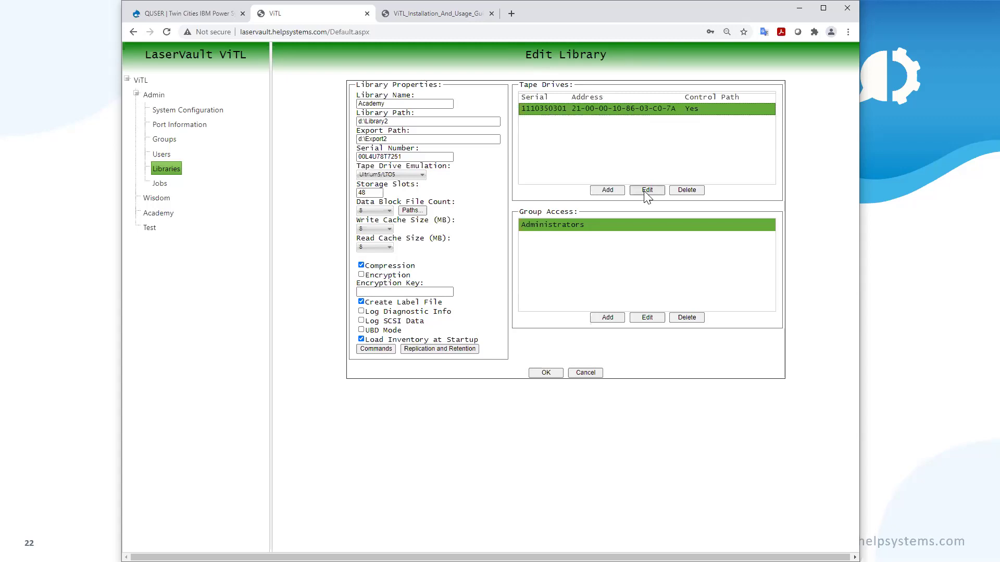
click(607, 191)
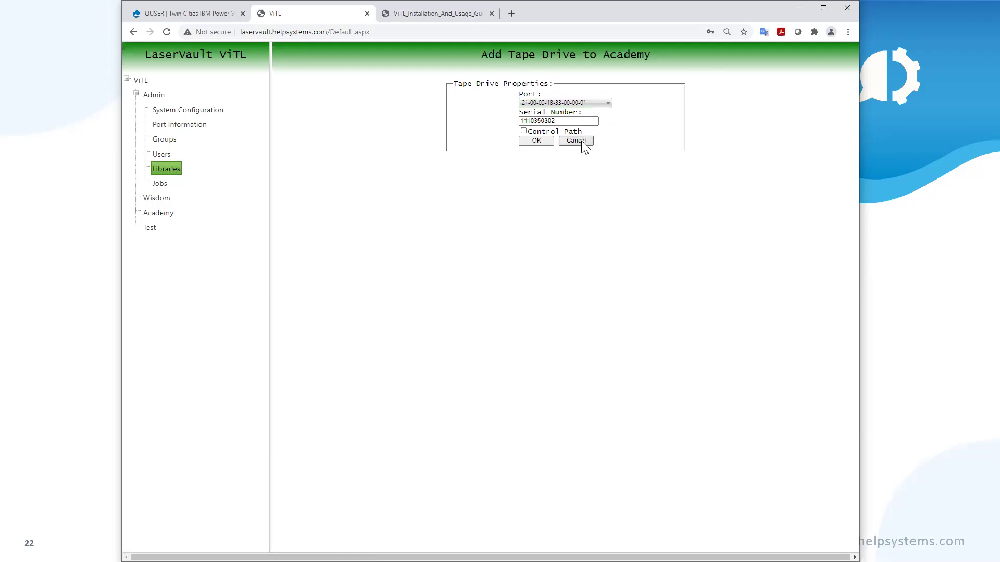
click(607, 104)
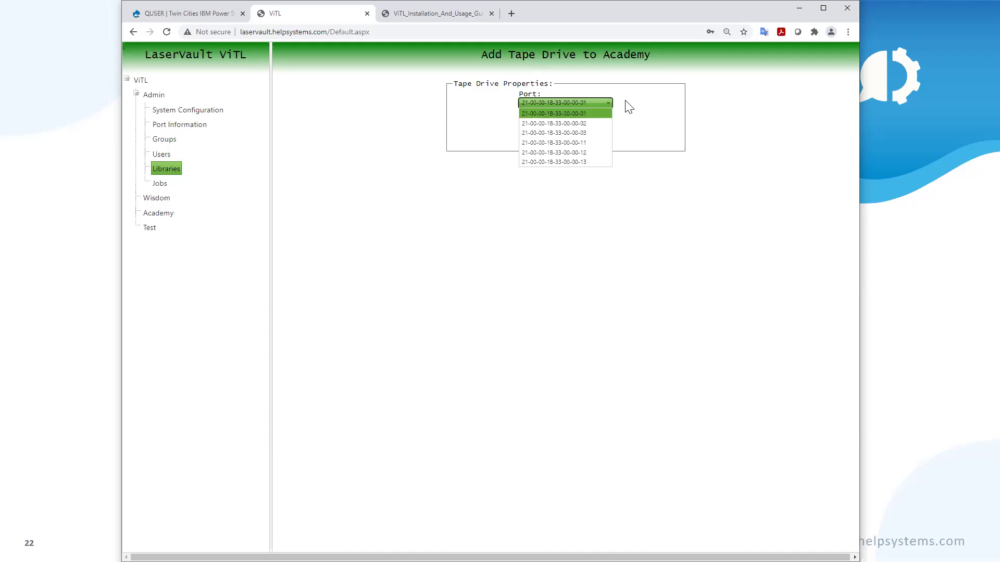
click(628, 106)
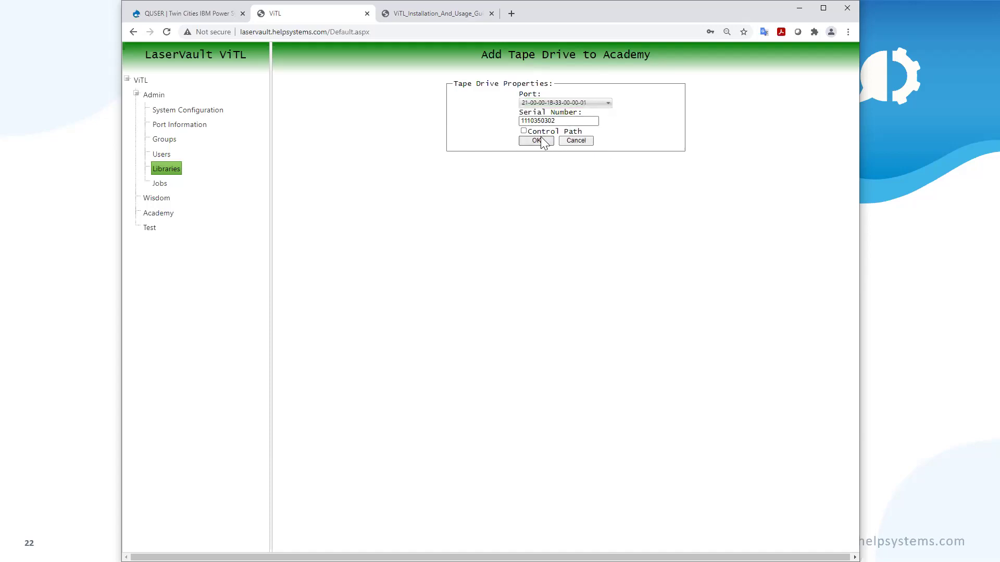
click(576, 141)
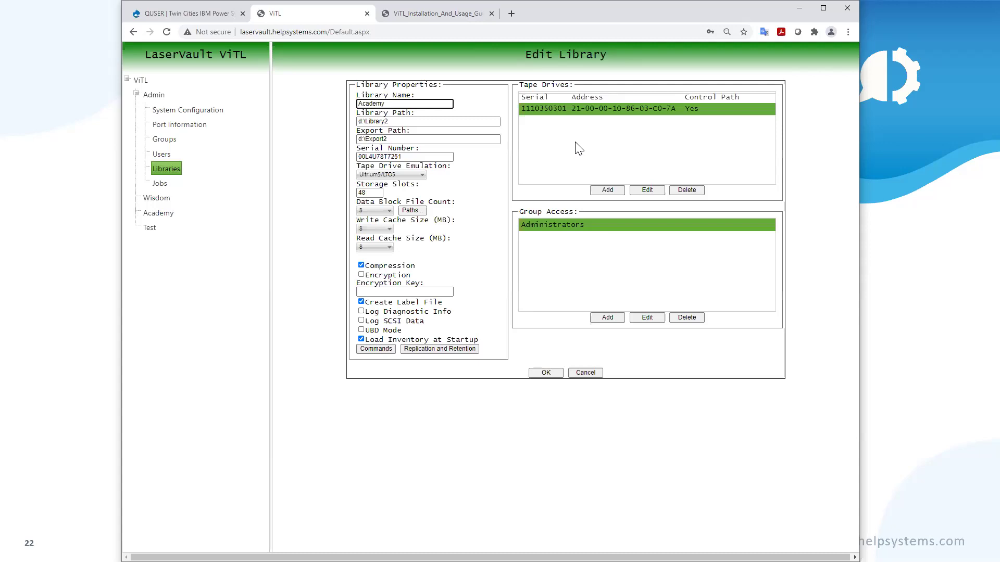
Step: Open the Academy library's media list, widen the browser window, and look through its tape slots and expiration dates
click(159, 215)
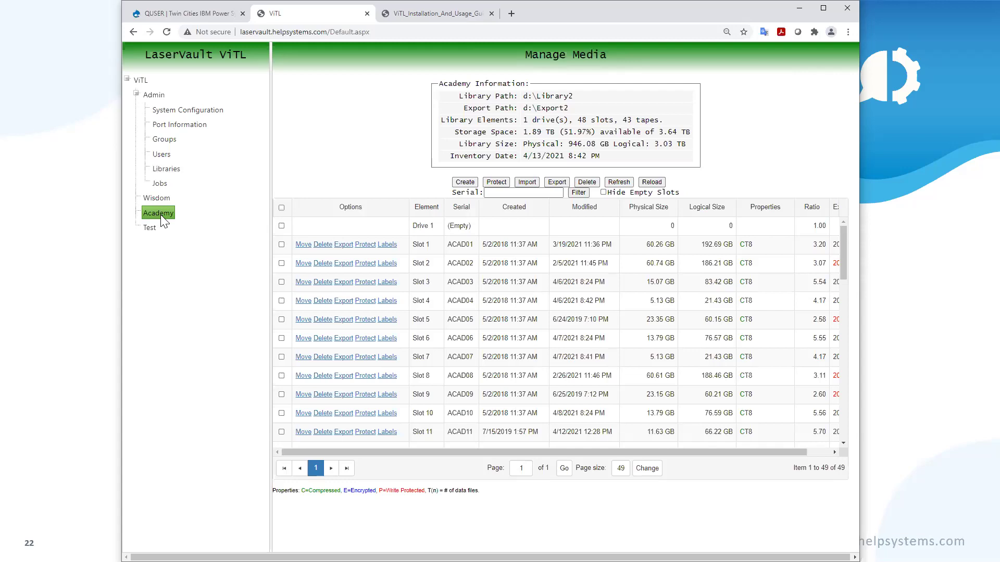
scroll(457, 302, down, 13)
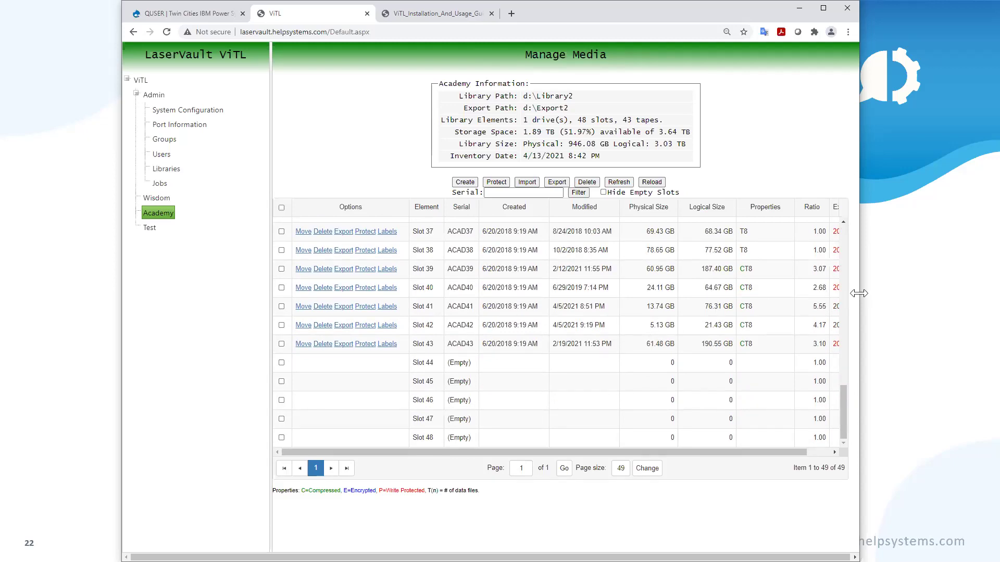
drag(860, 293, 945, 293)
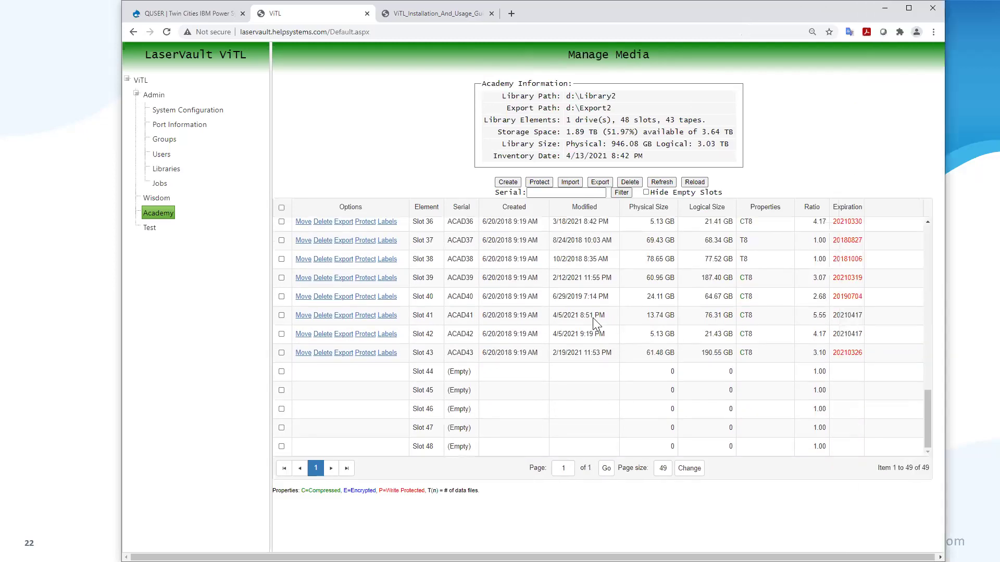
scroll(465, 349, up, 13)
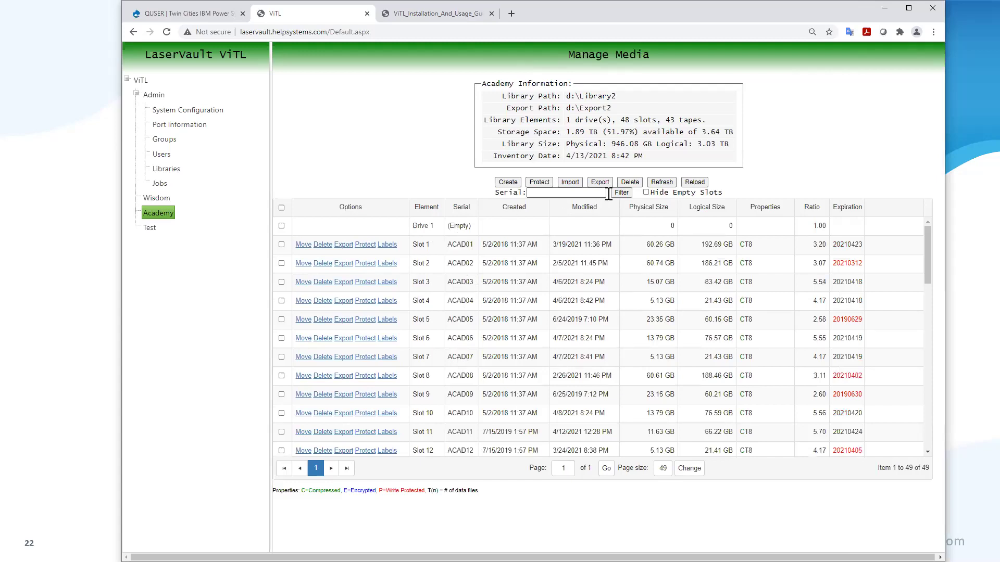
Step: Fill in the media creation form for multiple initialized tape images with prefix TAP and quantity 20, and cancel it
click(506, 183)
click(506, 182)
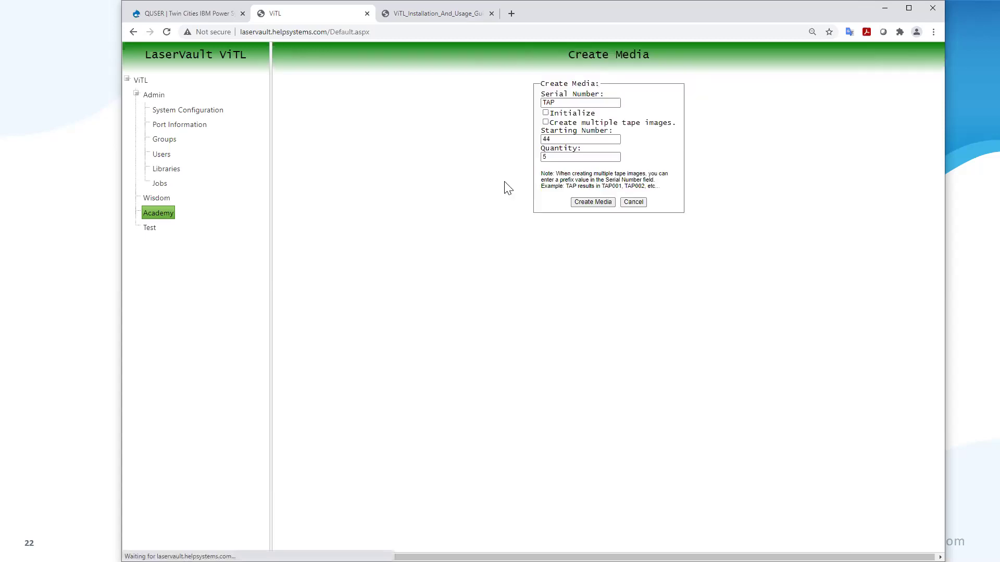
click(562, 104)
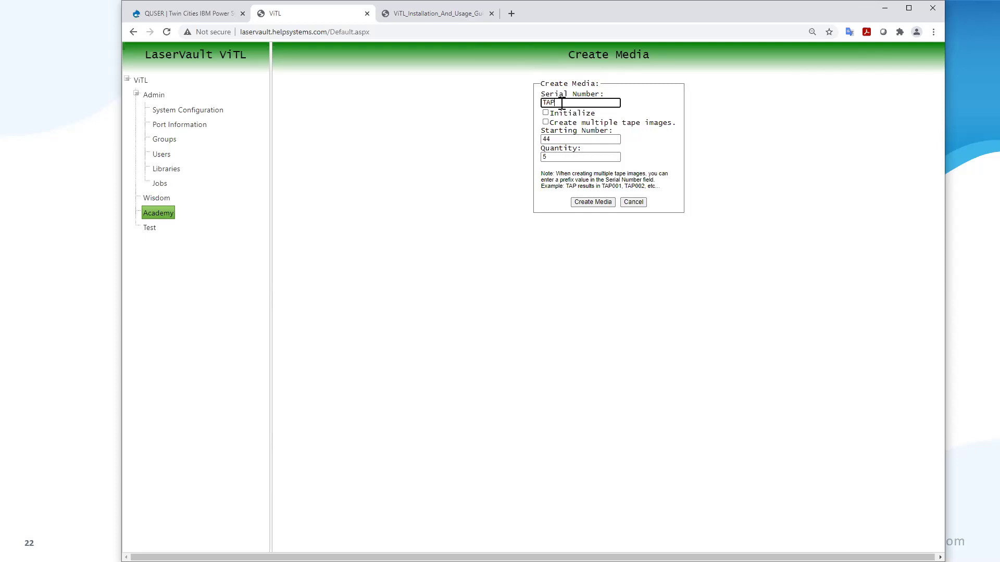
click(545, 113)
click(545, 122)
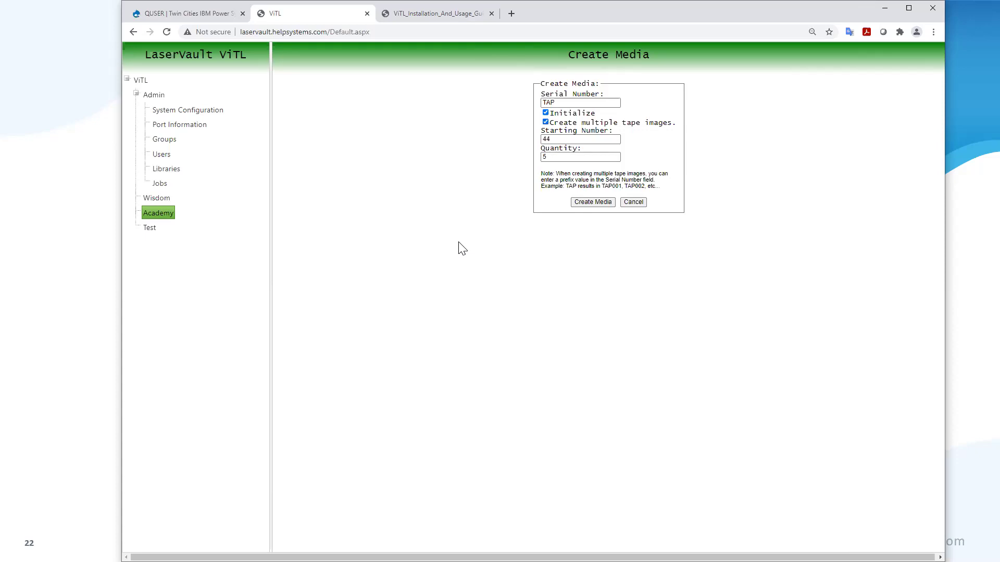
double_click(543, 156)
text(20)
click(636, 203)
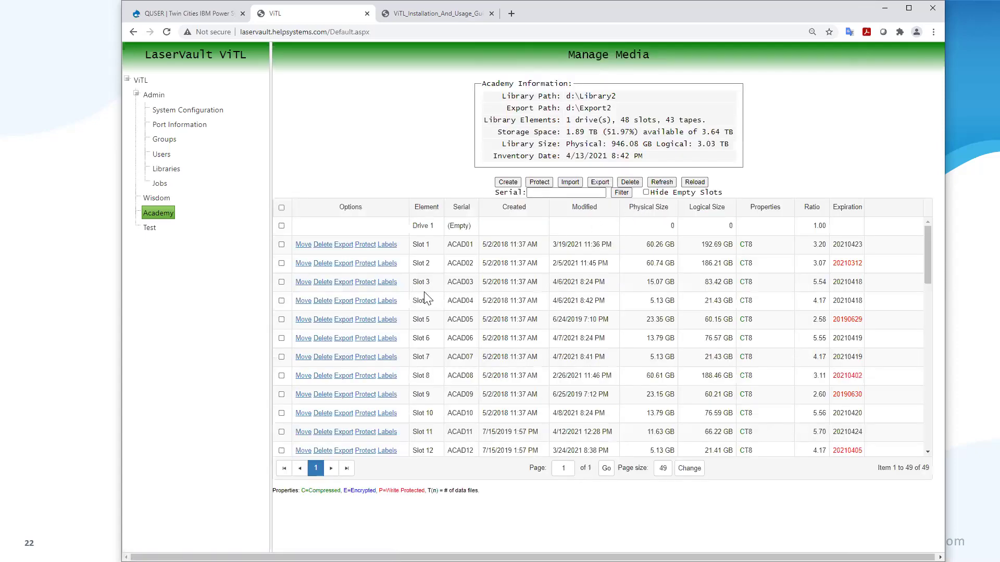
Step: Find tape ACAD15 in slot 15, highlight its row to examine its details, and clear the selection
scroll(424, 298, down, 4)
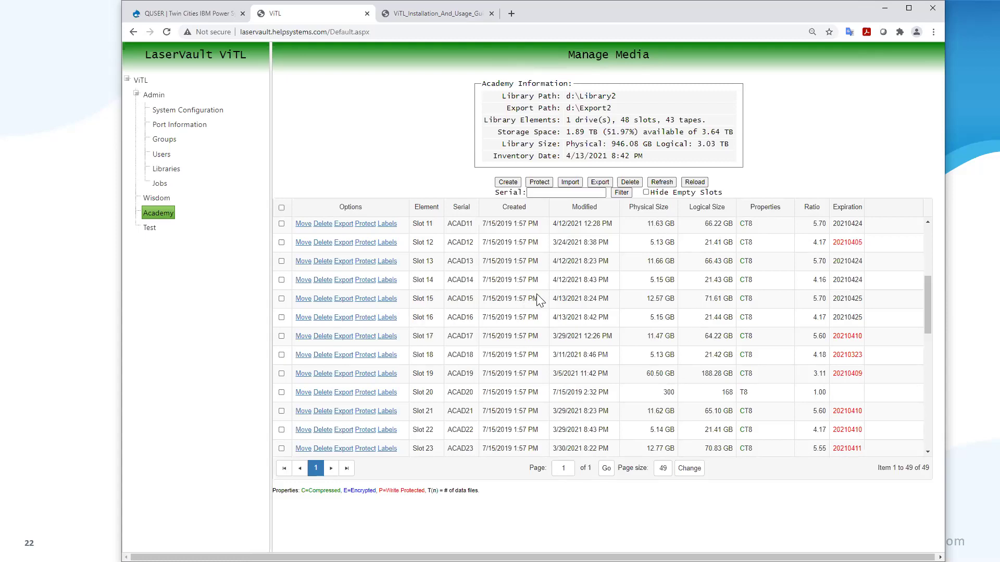
click(416, 299)
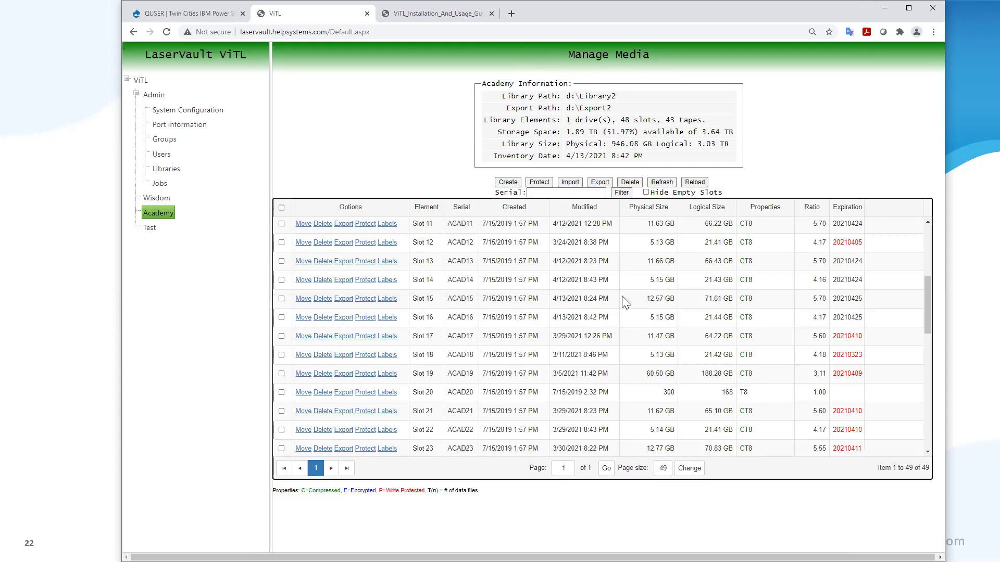
click(849, 303)
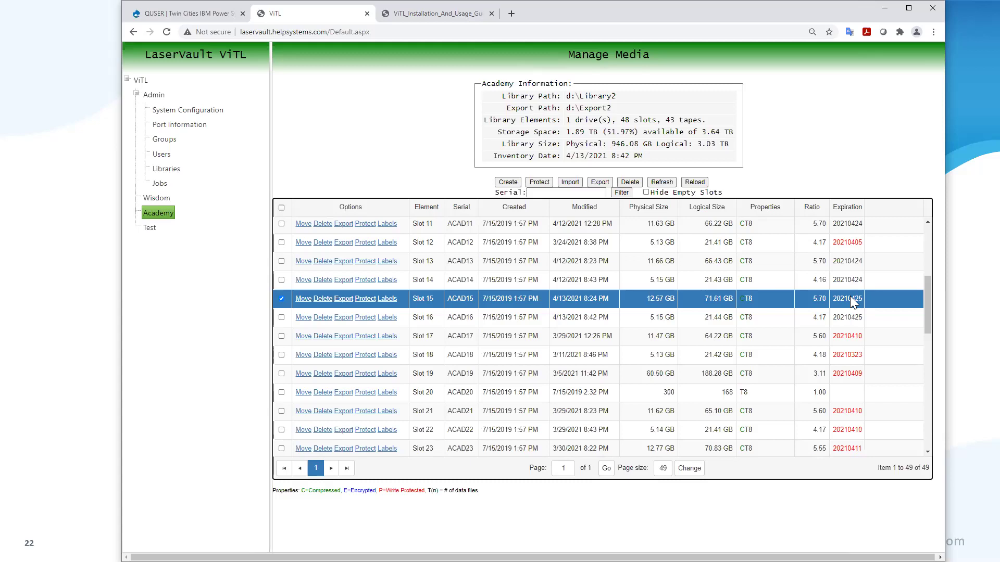
click(281, 300)
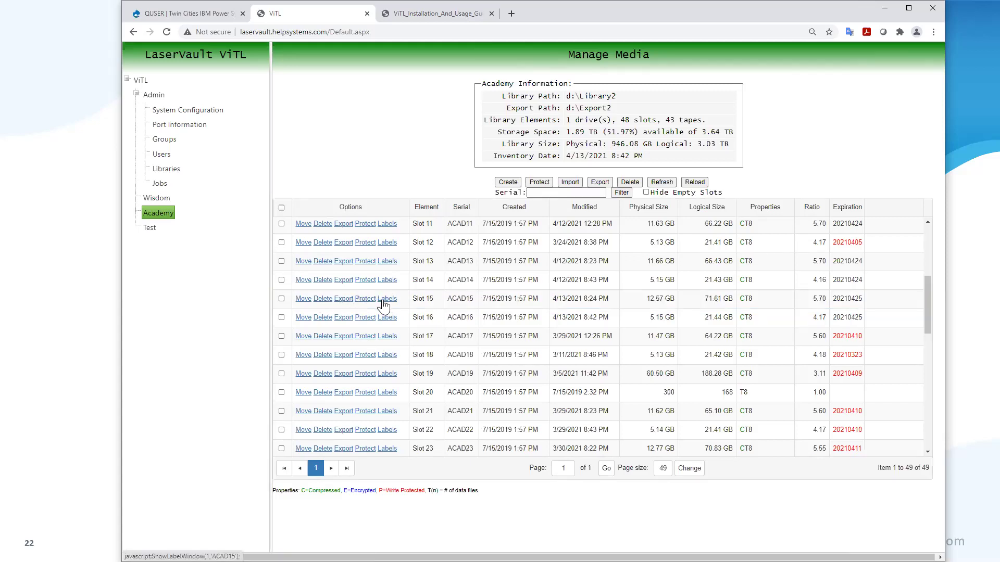
Step: View the labels of tape ACAD15, look through the saved files, and widen the labels window to show the System column
click(383, 302)
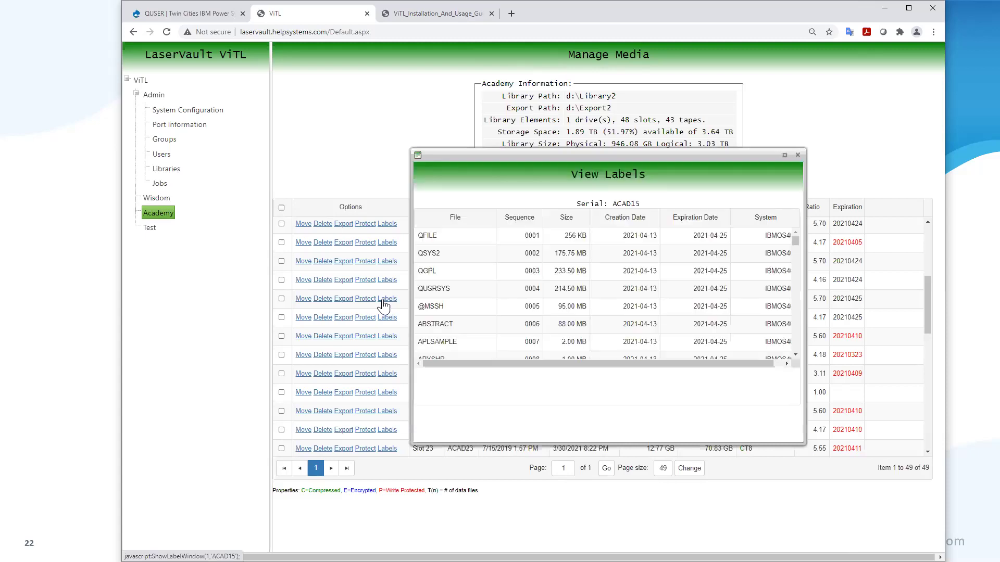
scroll(581, 291, down, 8)
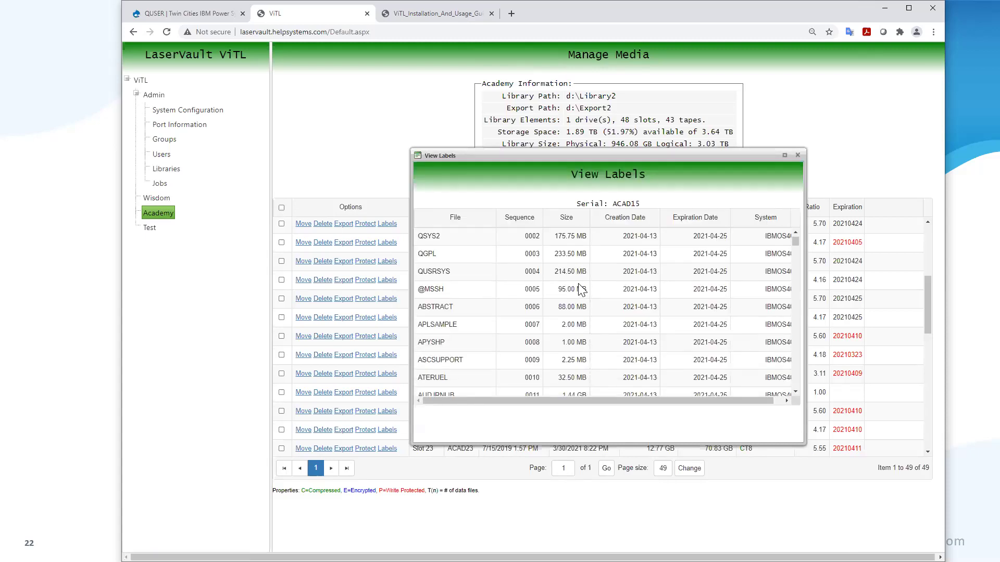
scroll(579, 285, down, 9)
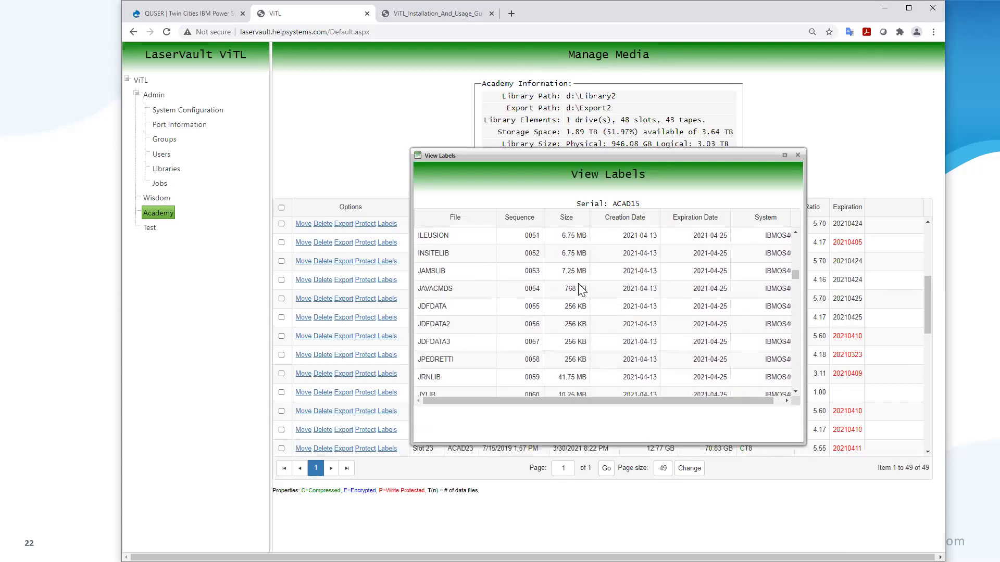
drag(825, 298, 855, 300)
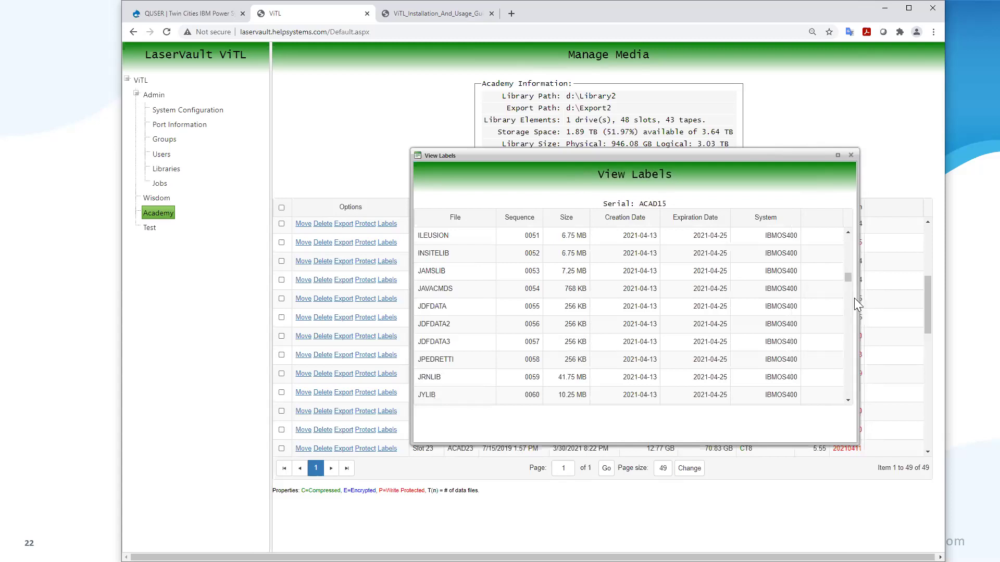
Step: Close the tape labels, switch to the Academy terminal session, and recall the previous command to show the media library status
click(850, 155)
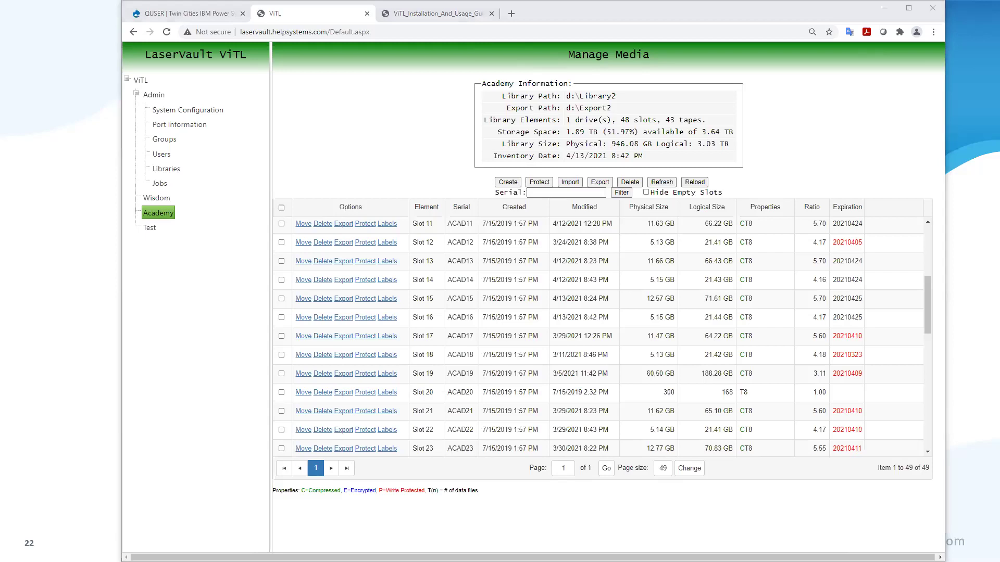
key(alt+Tab)
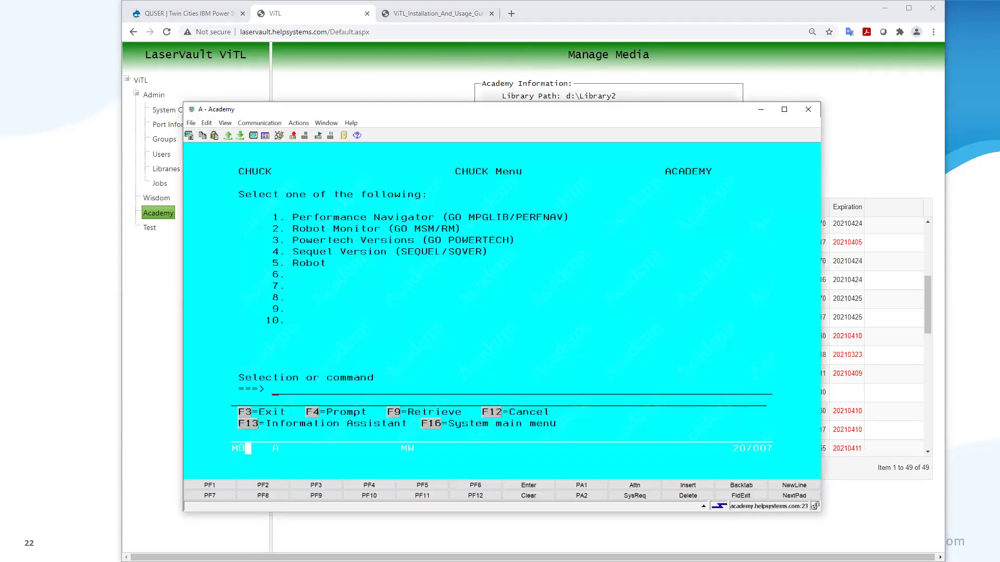
key(F9)
key(Return)
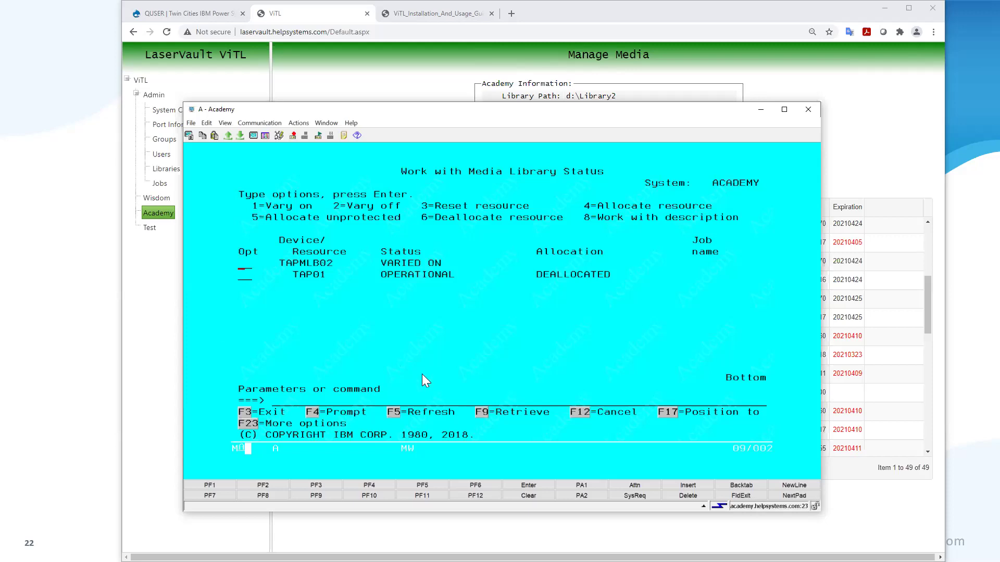
Step: Work with the volumes of library device TAPMLB02, page through its tape cartridges and back to the beginning, and exit the list
click(248, 423)
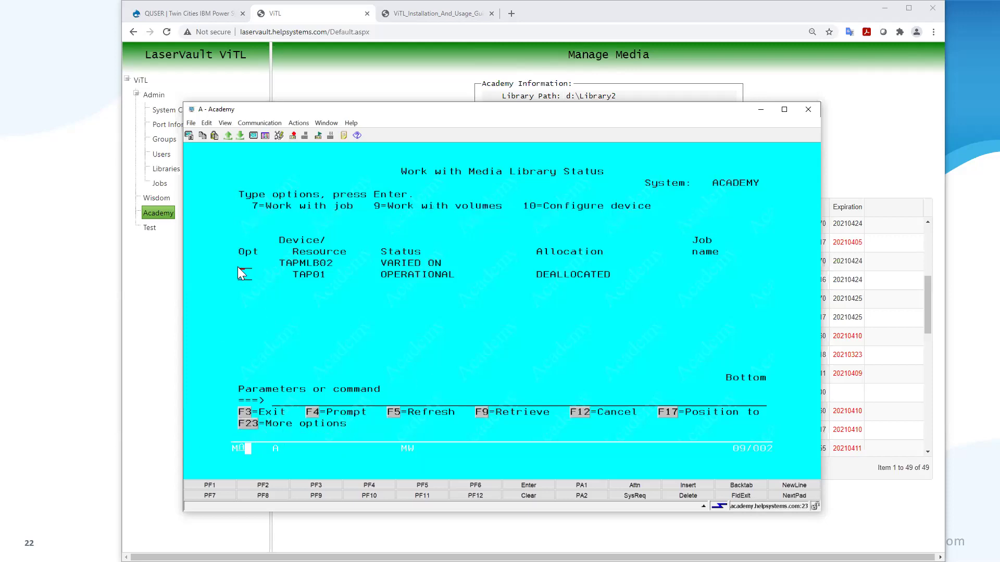
key(Return)
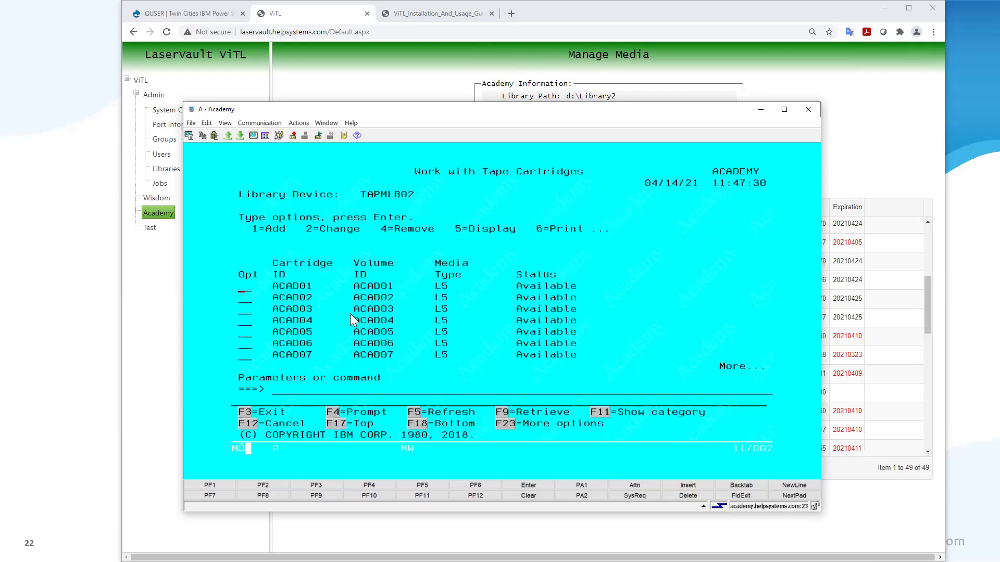
key(Page_Down)
key(Page_Down)
key(Page_Down)
key(Page_Down)
key(Page_Down)
key(Page_Down)
key(Page_Up)
key(Page_Up)
key(Page_Up)
key(Page_Up)
key(Page_Up)
key(Page_Up)
key(Page_Up)
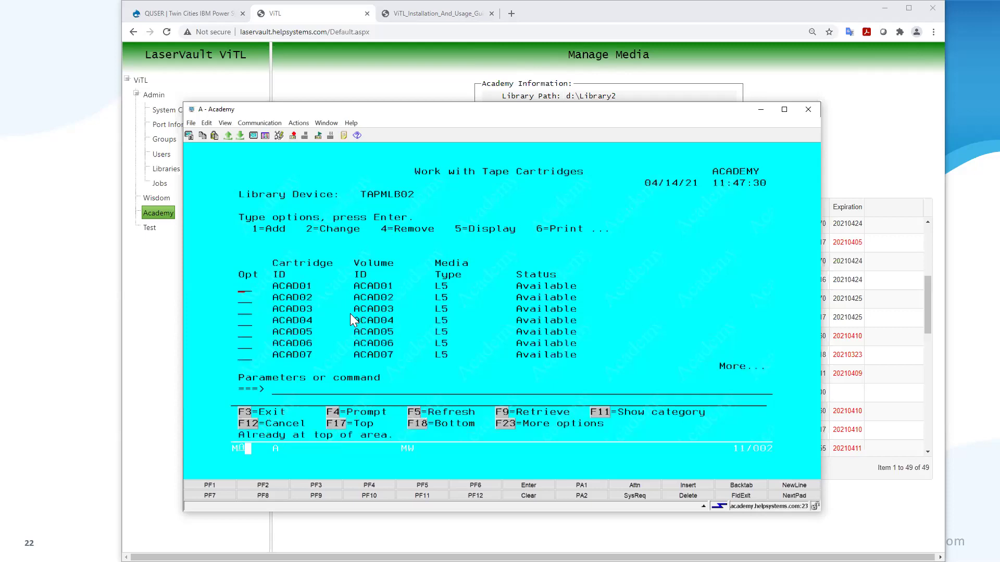
key(F3)
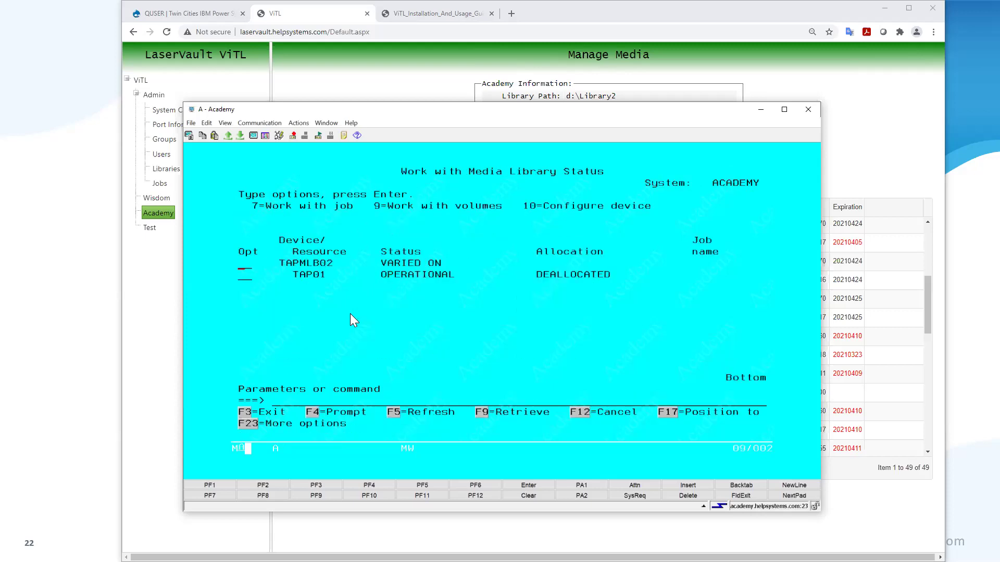
Step: Leave the media library status and open the Robot SAVE System Setup Menu using menu options 5, 13 and 7
key(F3)
text(5)
key(Return)
text(13)
key(Return)
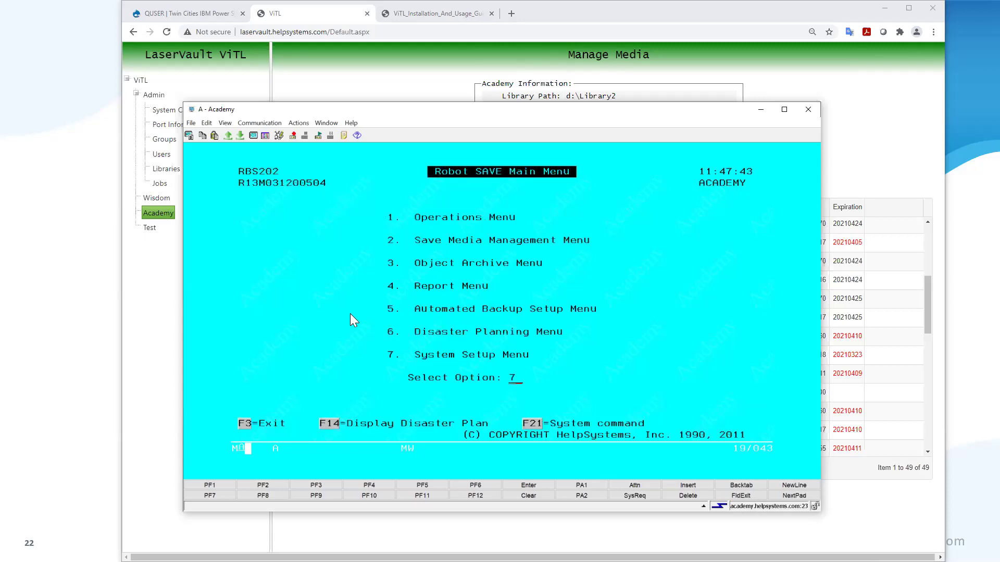
key(Return)
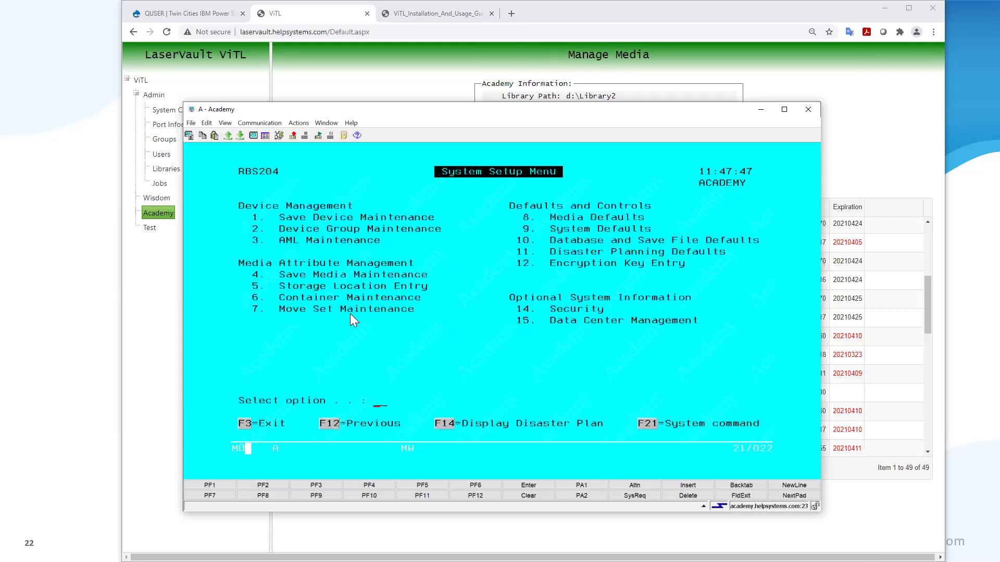
Step: Open AML Maintenance with option 3 and examine the AML devices of TAPMLB02, down to the TAP01 drive
text(3)
key(Return)
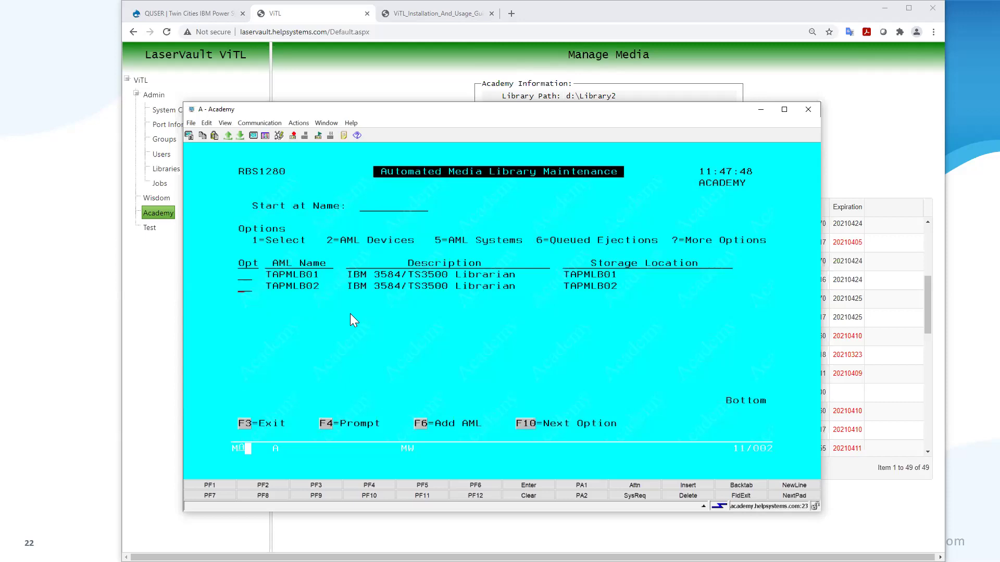
text(2)
key(Return)
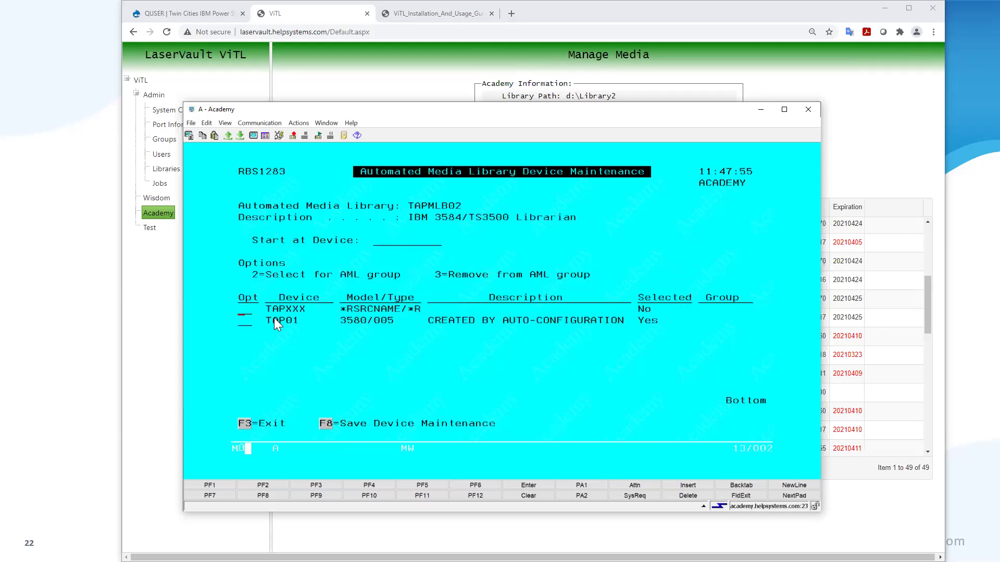
click(239, 322)
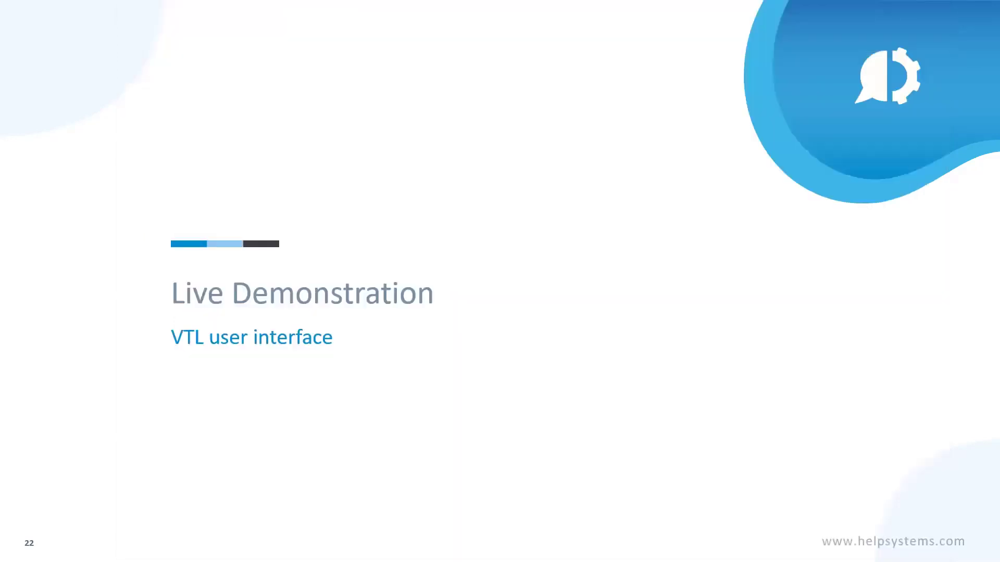
key(Right)
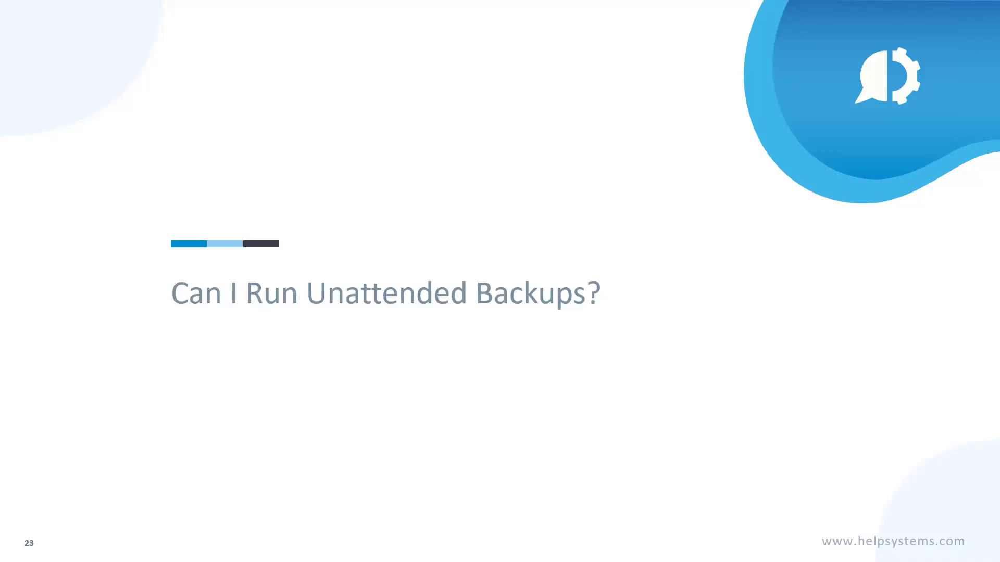
key(Right)
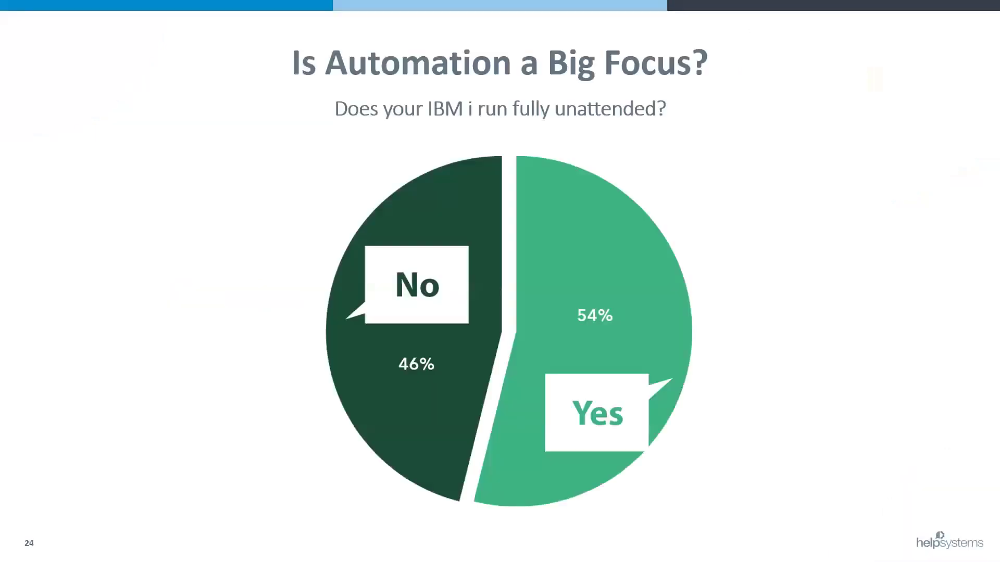